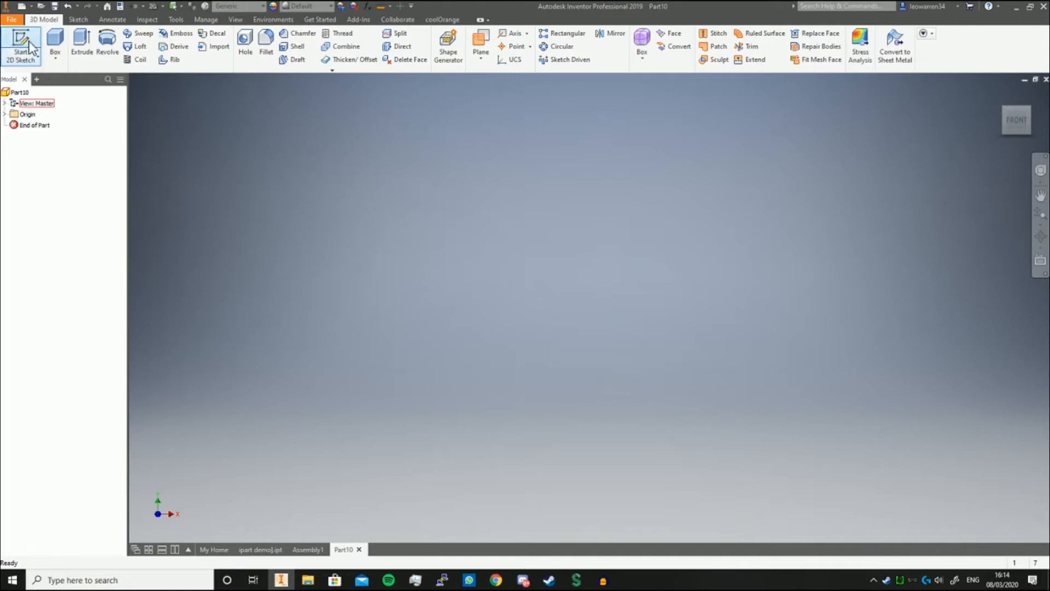
# Step: Start a new 2D sketch on the XZ plane
pyautogui.click(76, 49)
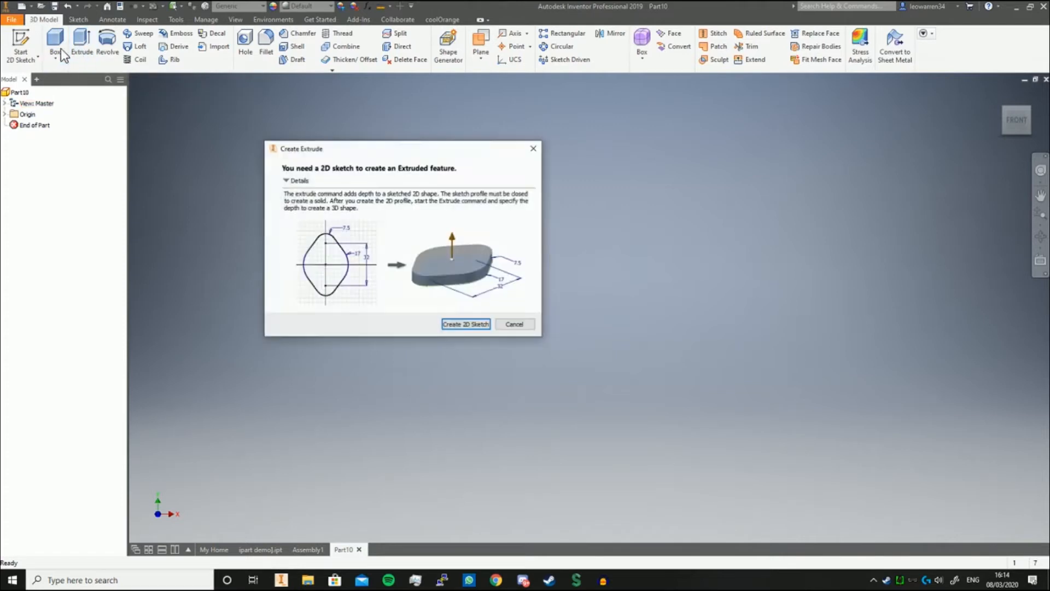
pyautogui.click(539, 145)
pyautogui.click(21, 58)
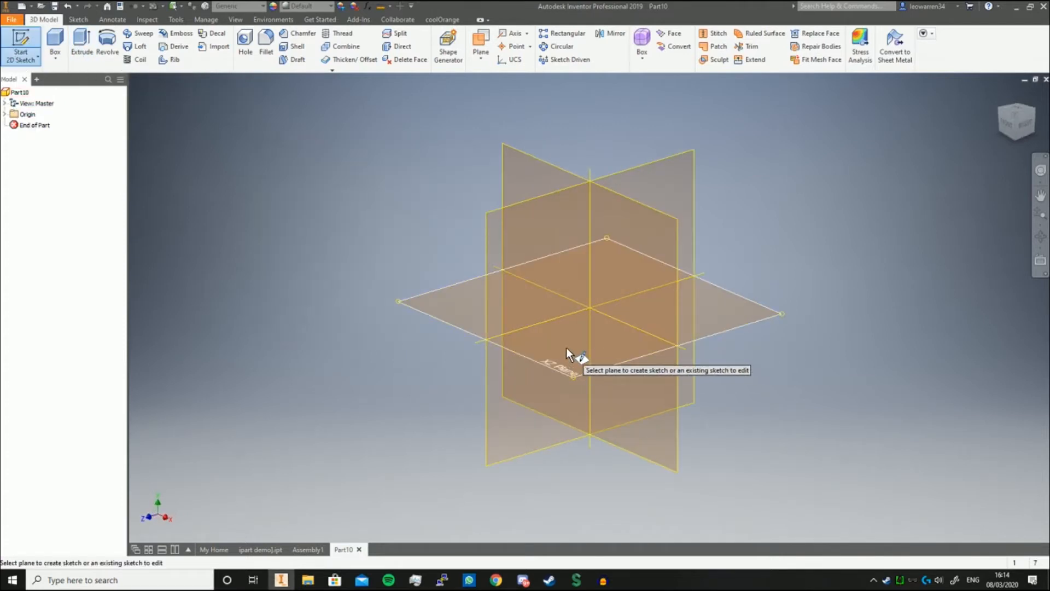
pyautogui.click(586, 332)
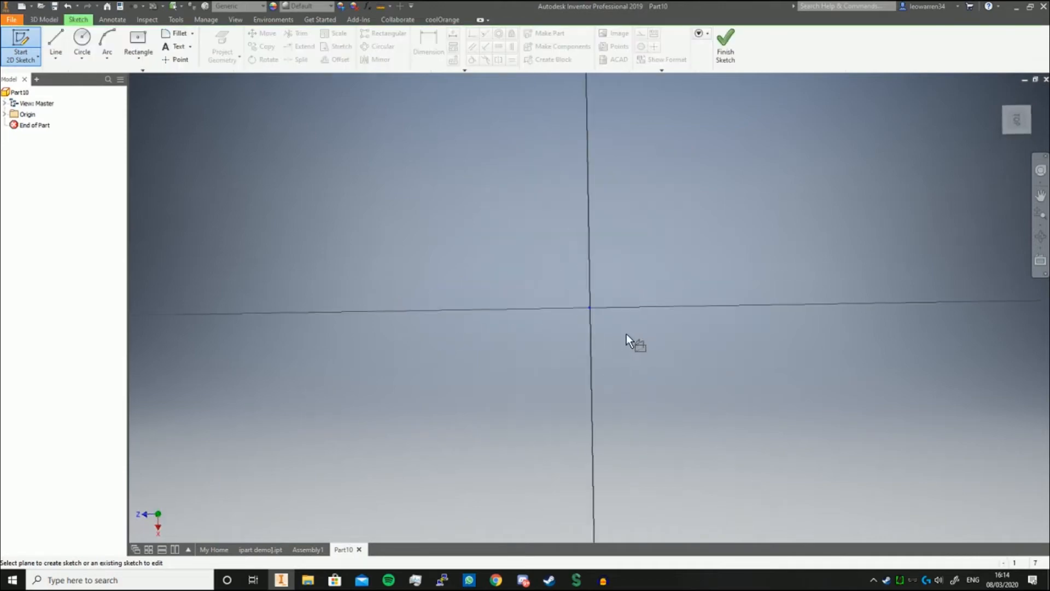
# Step: Sketch a rectangle centred on the origin with named parameters length = 50 and width = 40 mm, and finish the sketch
pyautogui.click(138, 39)
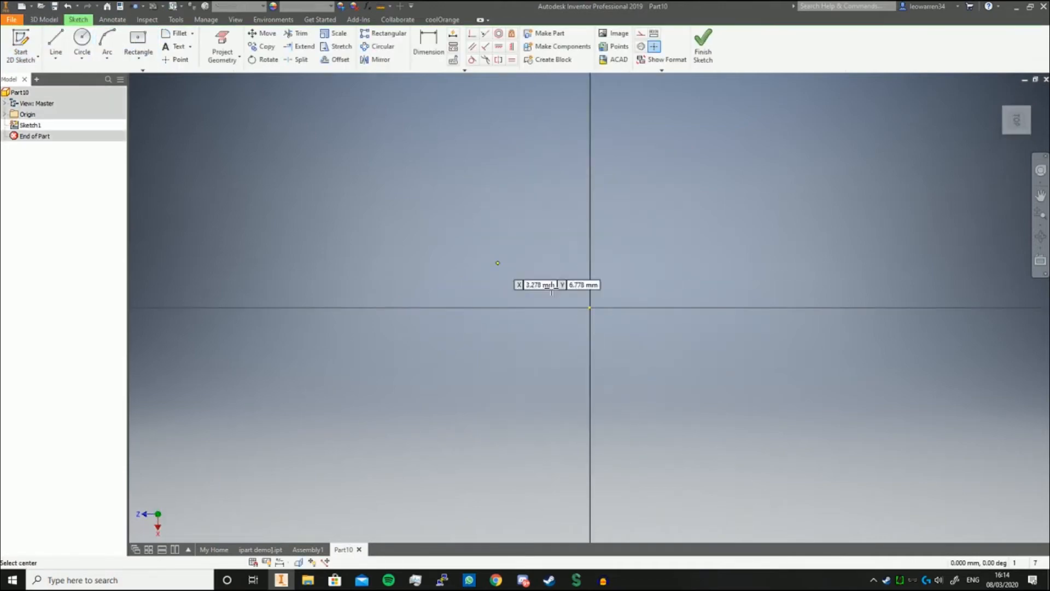
pyautogui.click(588, 306)
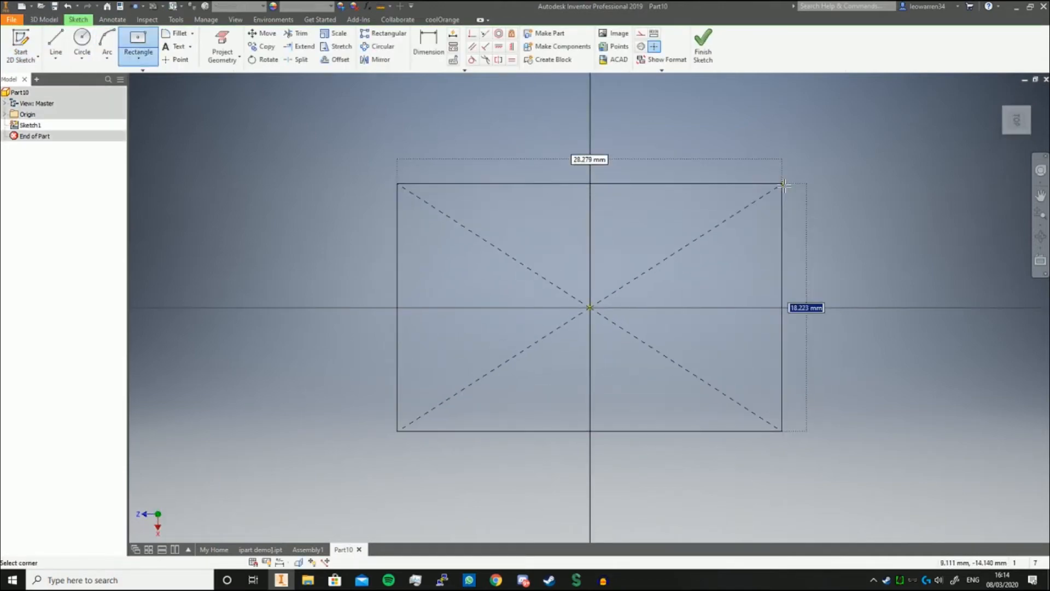
pyautogui.write('length = 50')
pyautogui.press('Tab')
pyautogui.write('width')
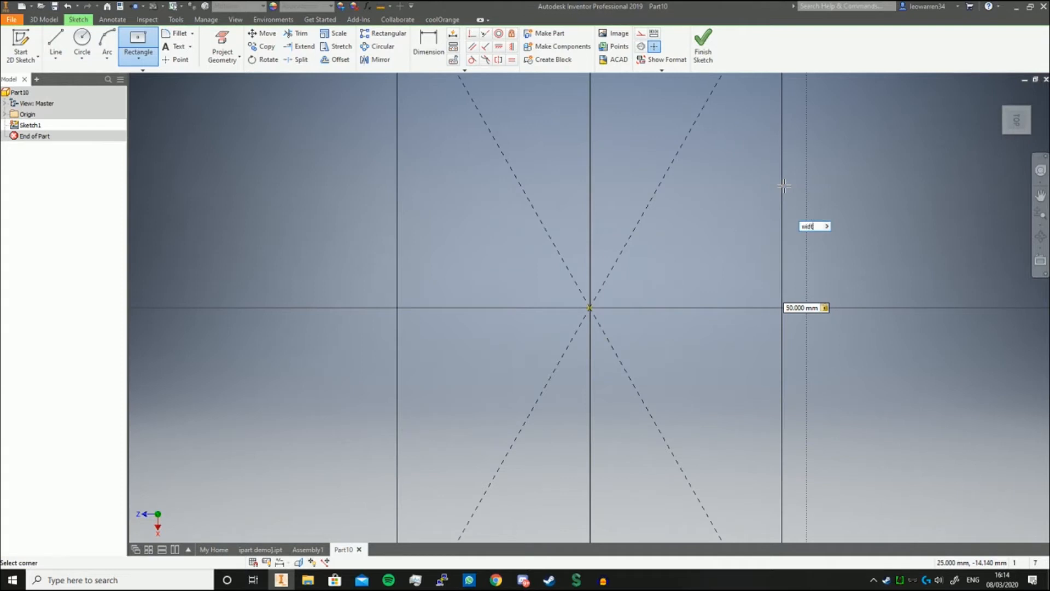
pyautogui.write(' = 40')
pyautogui.press('Return')
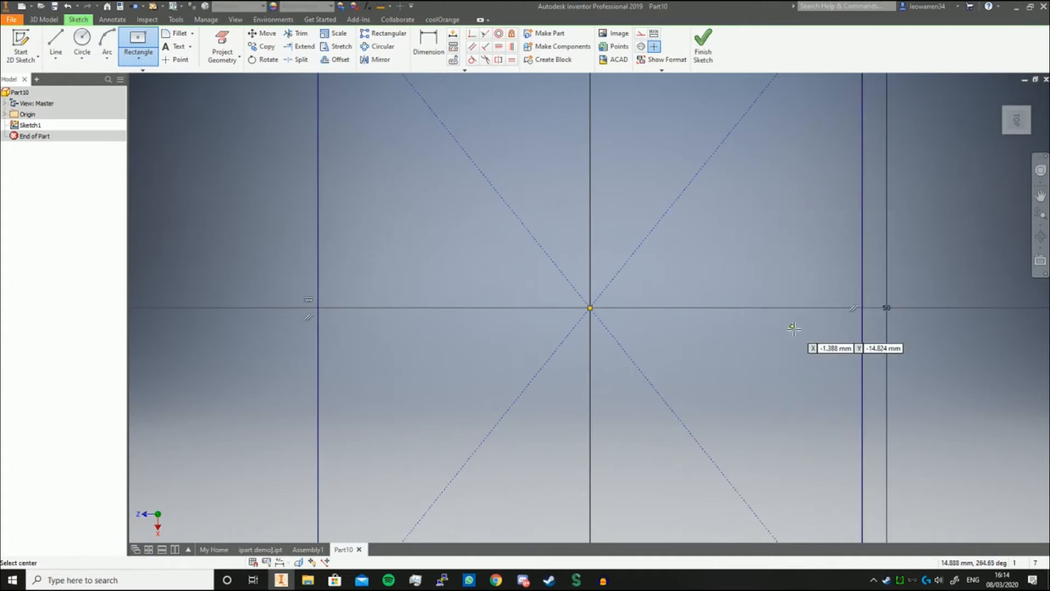
pyautogui.scroll(4, 796, 328)
pyautogui.click(703, 43)
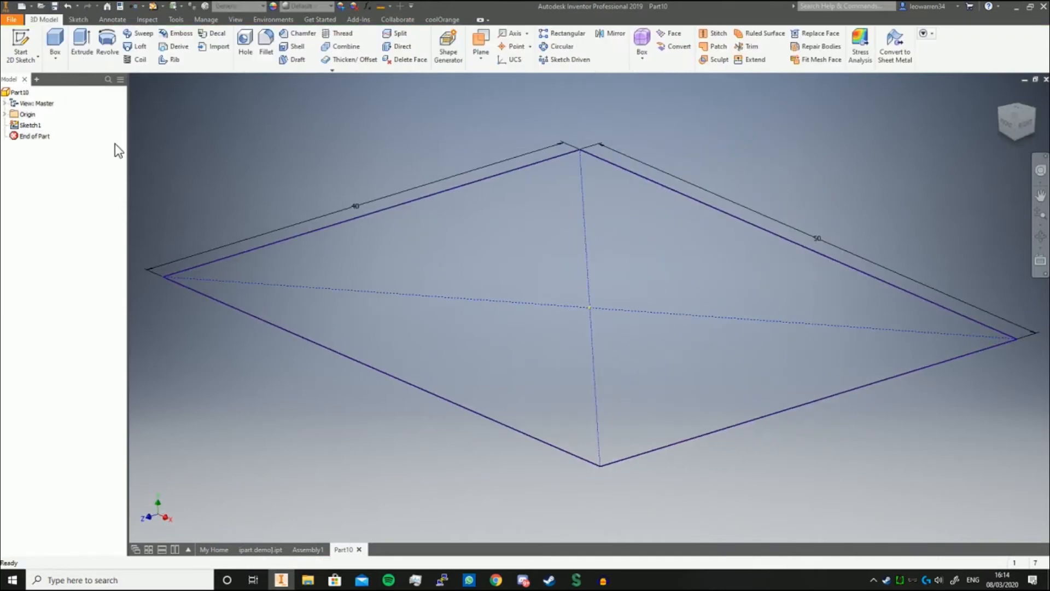
# Step: Extrude the rectangle with a distance defined as the named parameter height = 60 mm
pyautogui.click(77, 64)
pyautogui.write('height = ')
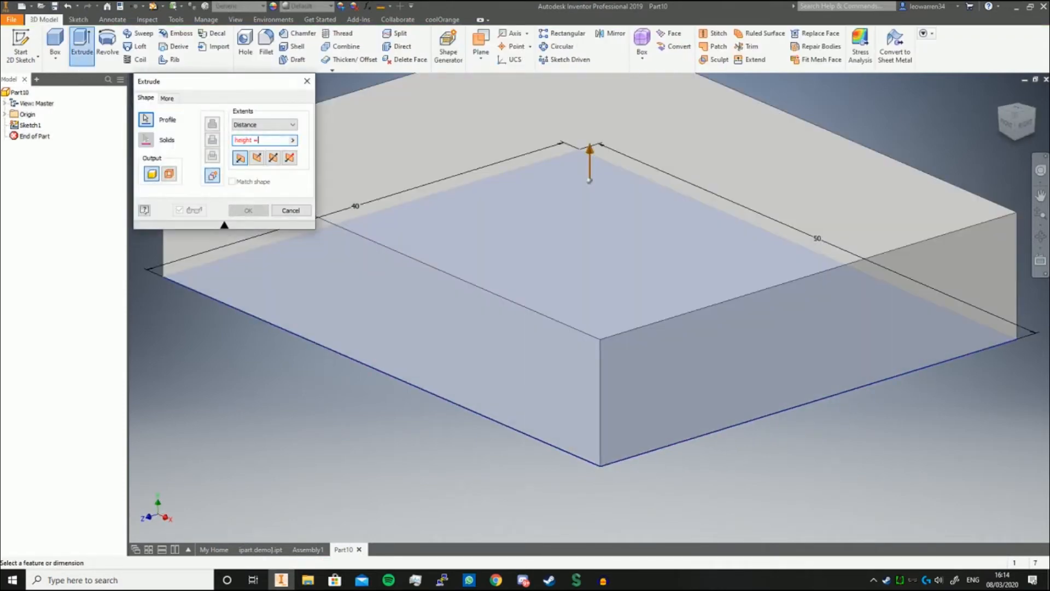
pyautogui.write('60')
pyautogui.press('Return')
pyautogui.scroll(4, 460, 266)
pyautogui.scroll(5, 461, 266)
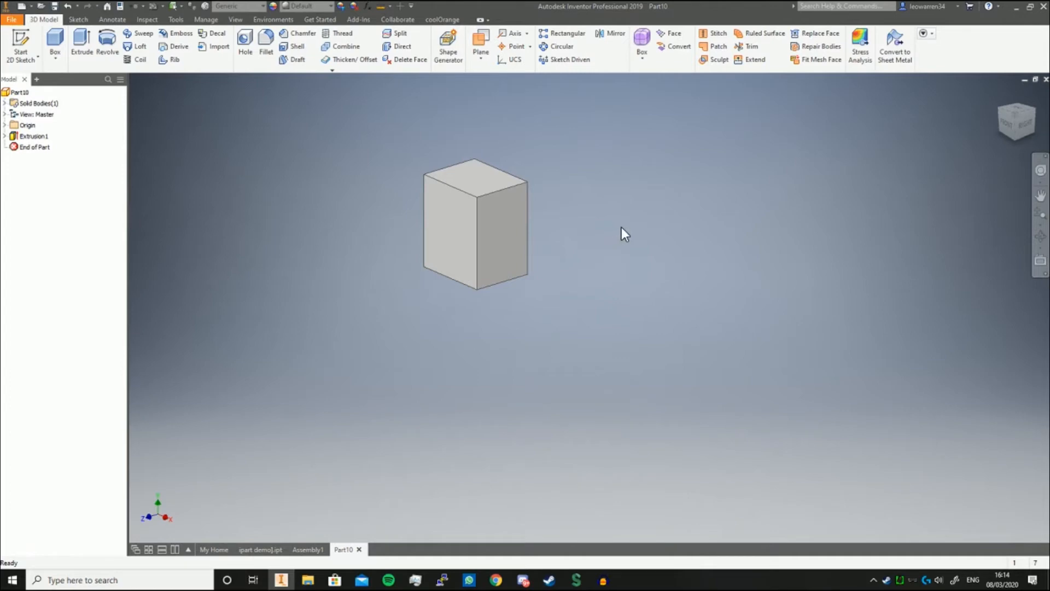
pyautogui.moveTo(626, 223); pyautogui.dragTo(641, 291, button='middle')
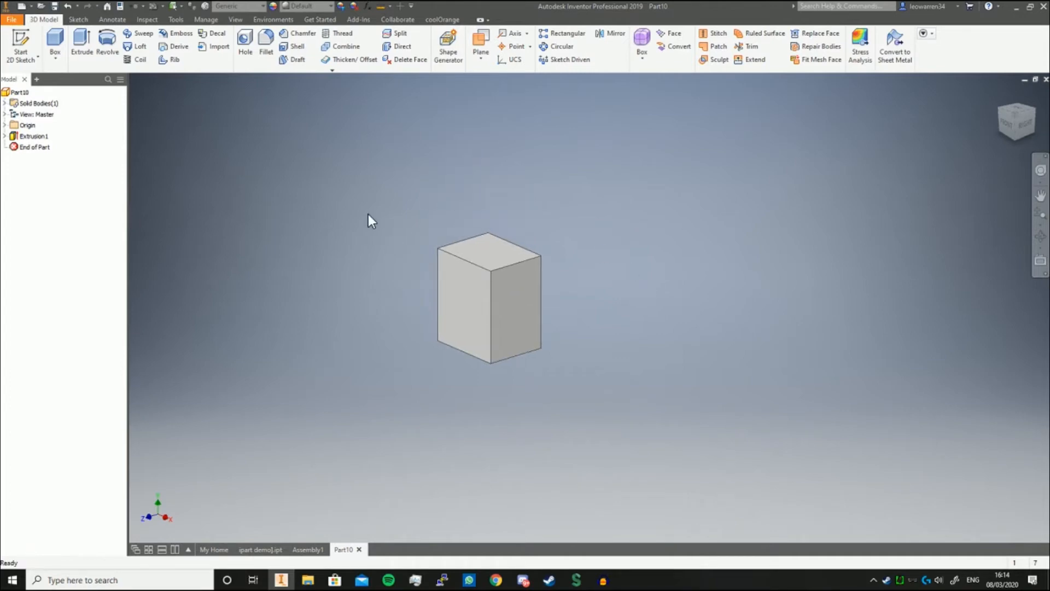
# Step: Create an iPart from the box with length, width and height as keys 1, 2 and 3
pyautogui.click(206, 20)
pyautogui.click(533, 54)
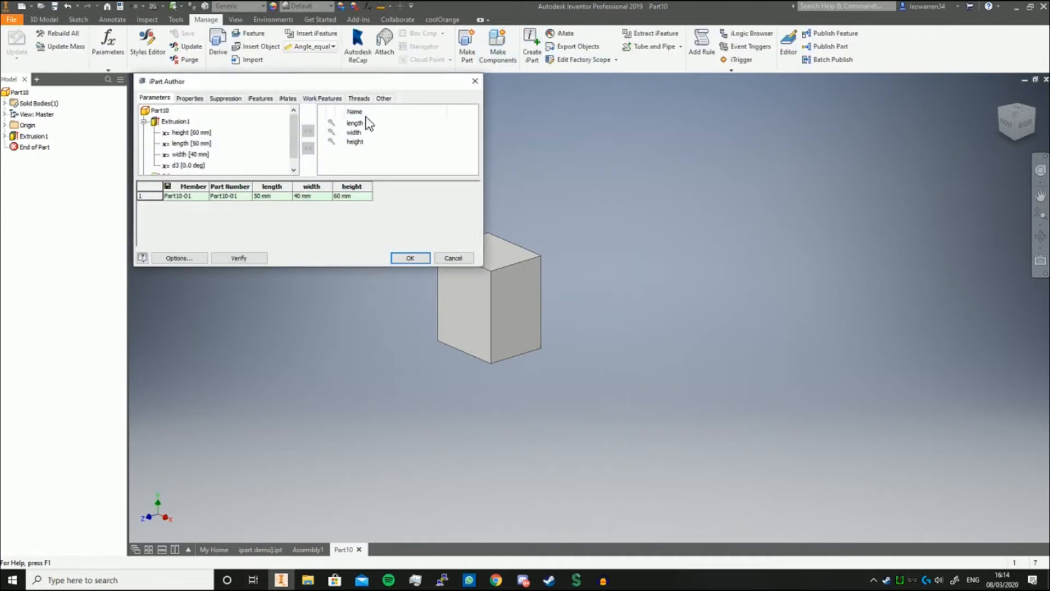
pyautogui.click(331, 122)
pyautogui.click(331, 132)
pyautogui.click(331, 141)
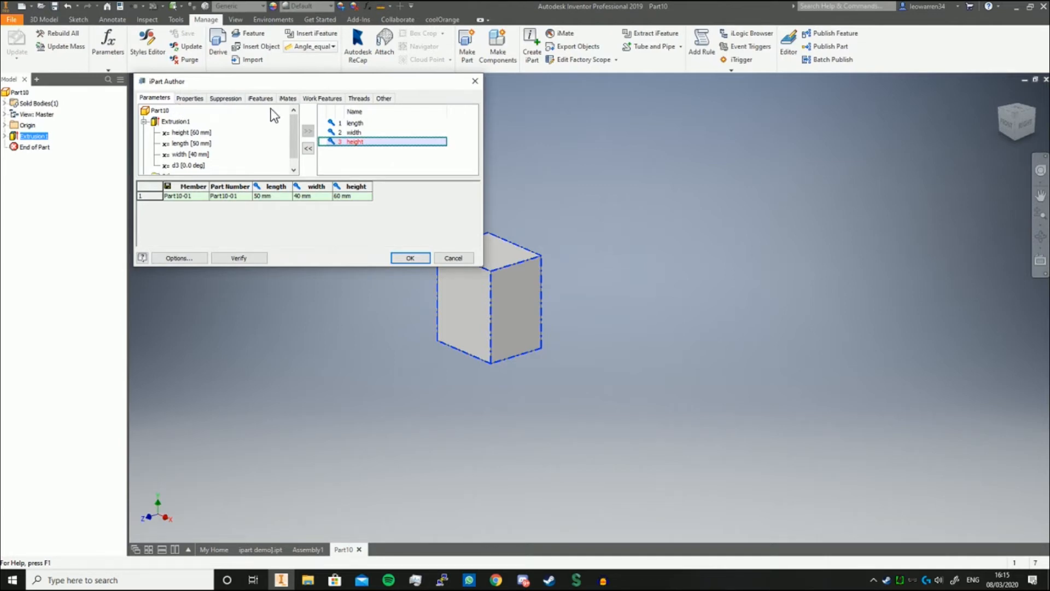
pyautogui.click(187, 99)
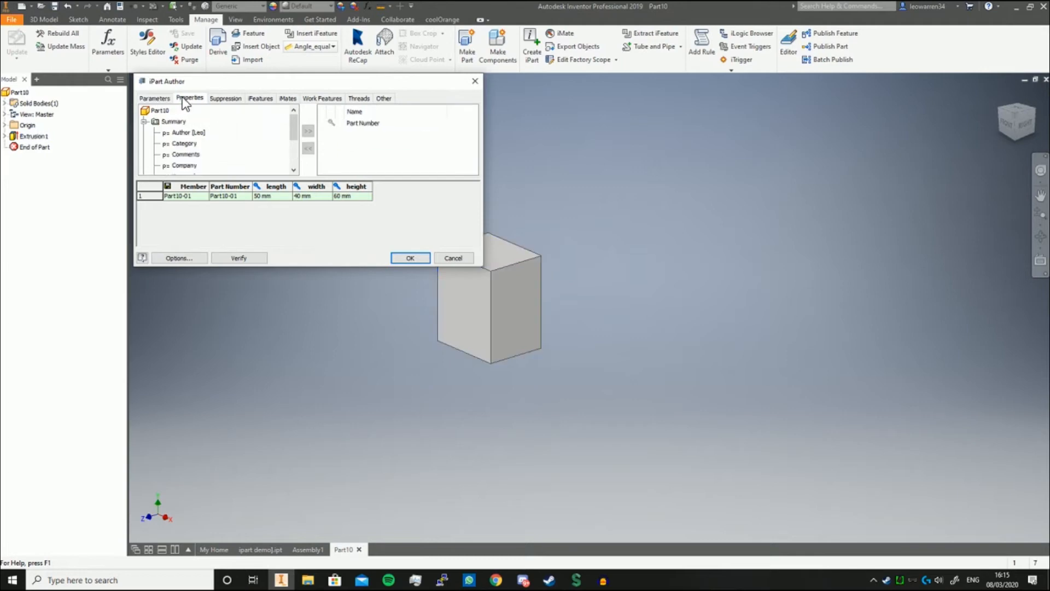
pyautogui.click(155, 99)
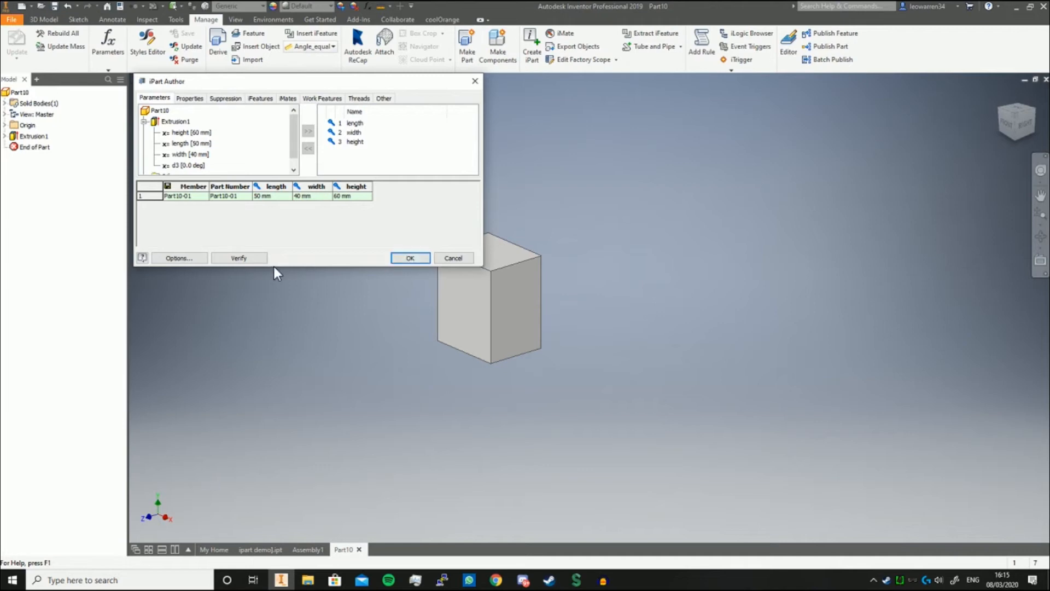
pyautogui.click(396, 257)
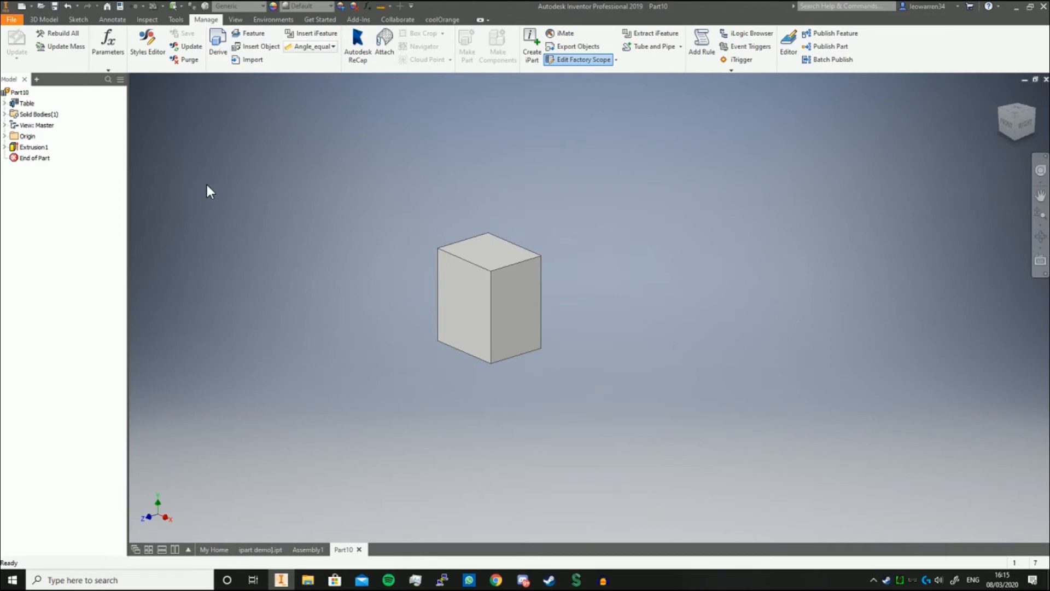
# Step: Save the part in the Inventor parts folder as "iparts demo 2"
pyautogui.hotkey('ctrl', 's')
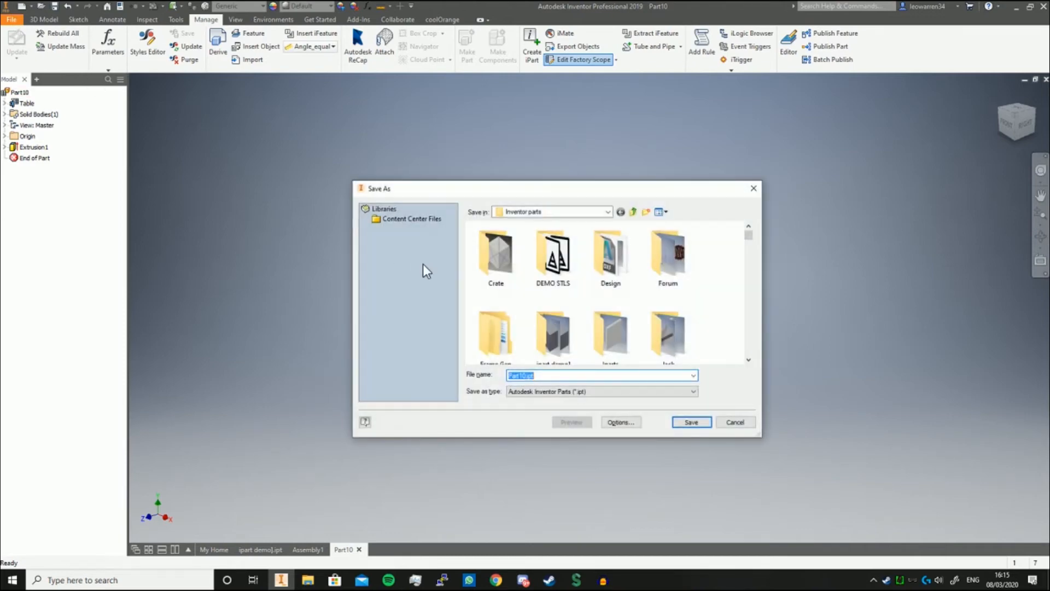
pyautogui.write('iparts demo 2')
pyautogui.press('Return')
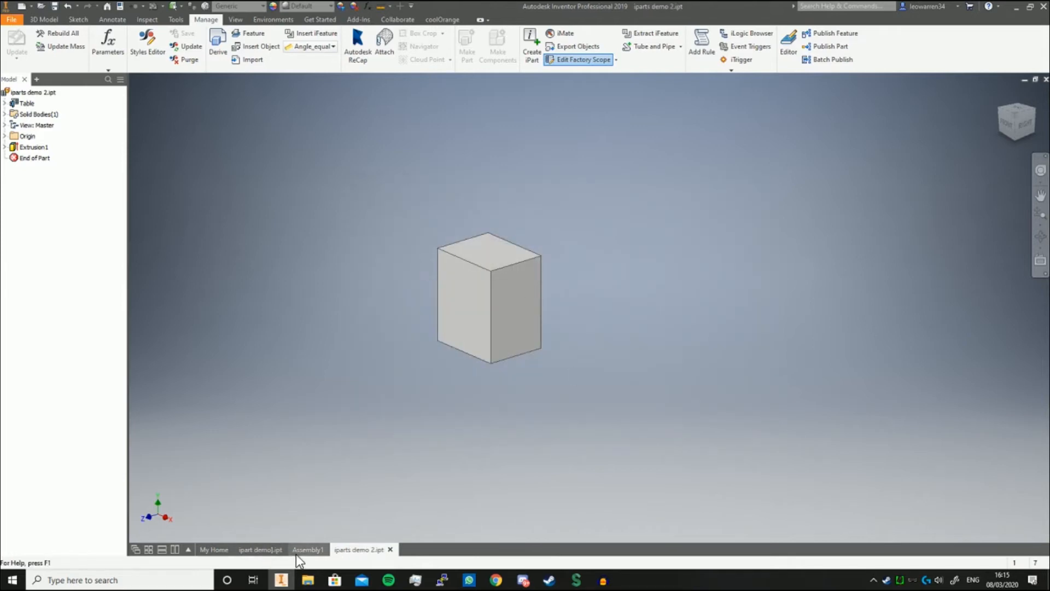
# Step: Create a new assembly and load iparts demo 2.ipt as the component to place
pyautogui.click(218, 550)
pyautogui.click(451, 174)
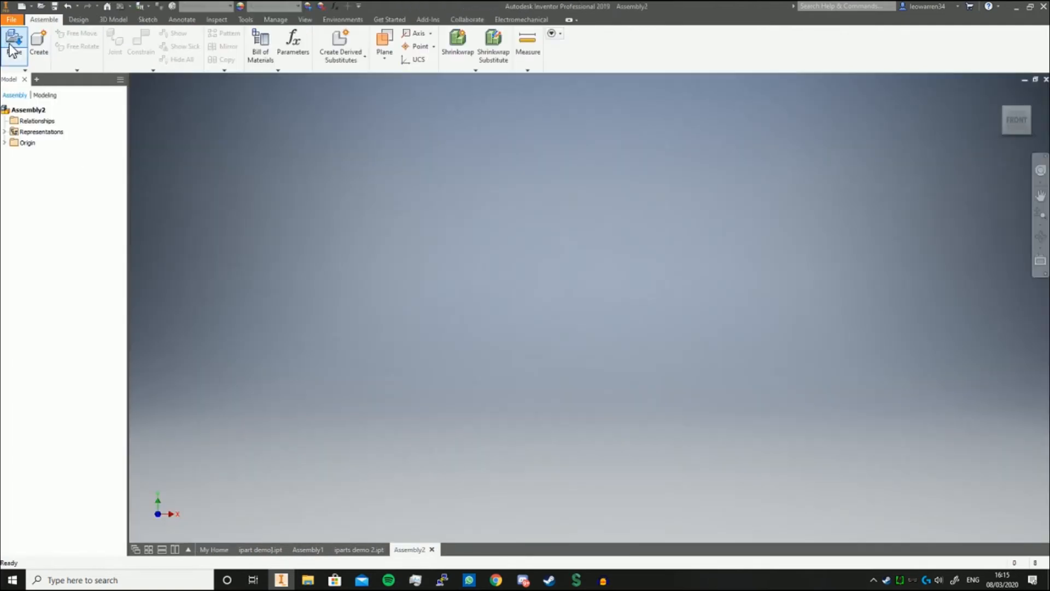
pyautogui.click(12, 52)
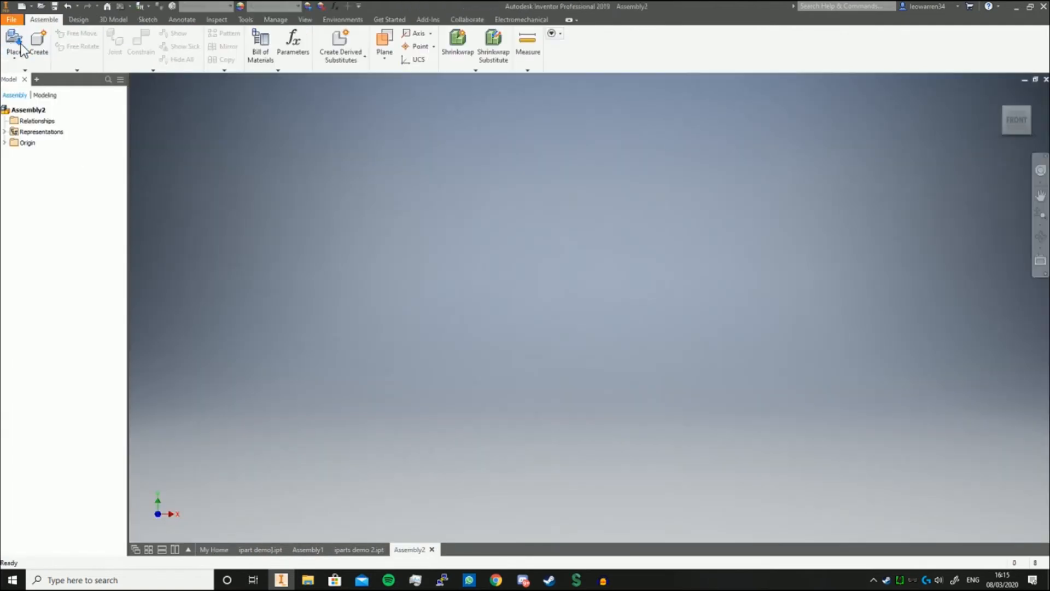
pyautogui.write('ipa')
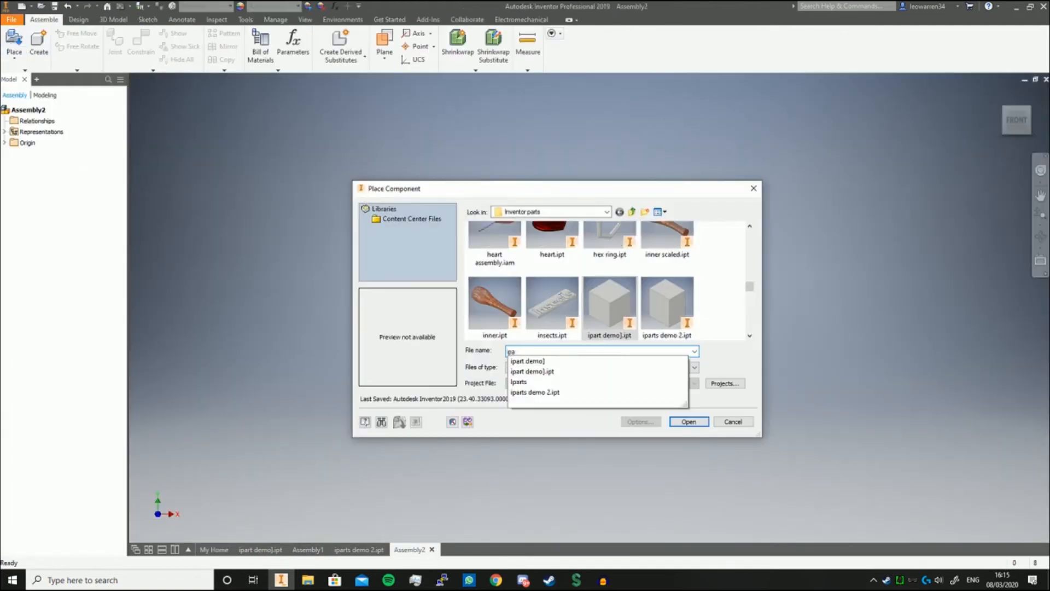
pyautogui.click(566, 393)
pyautogui.click(685, 422)
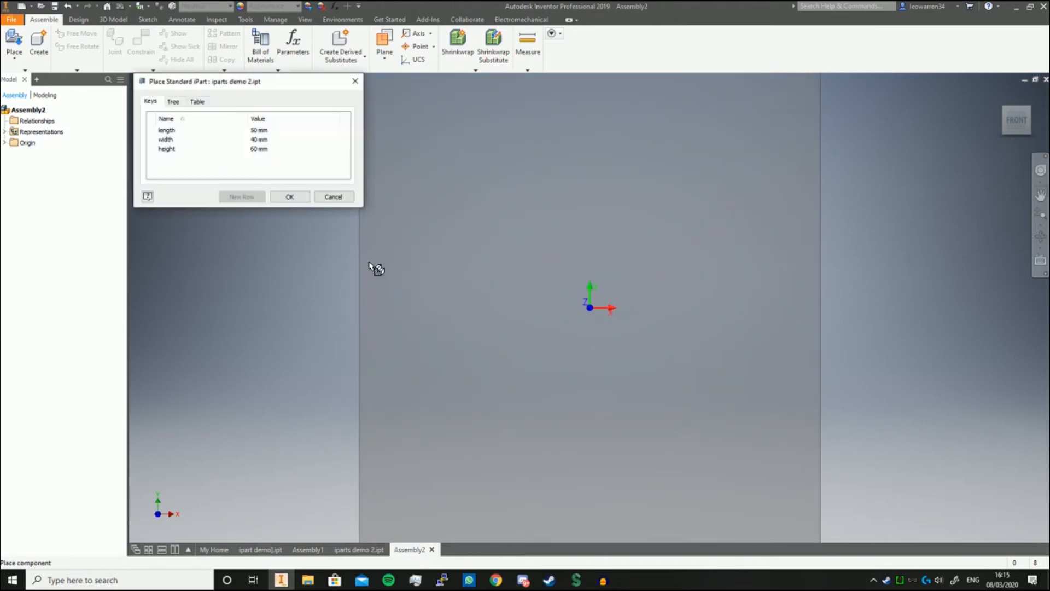
pyautogui.click(569, 276)
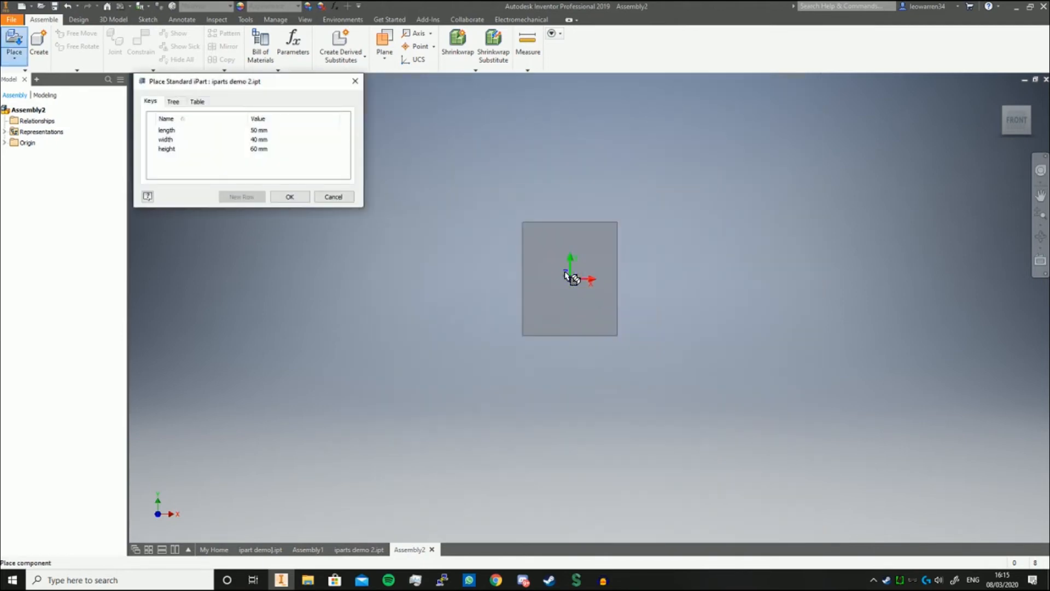
# Step: Add a new iPart table row with length, width and height all set to 10 mm
pyautogui.click(198, 104)
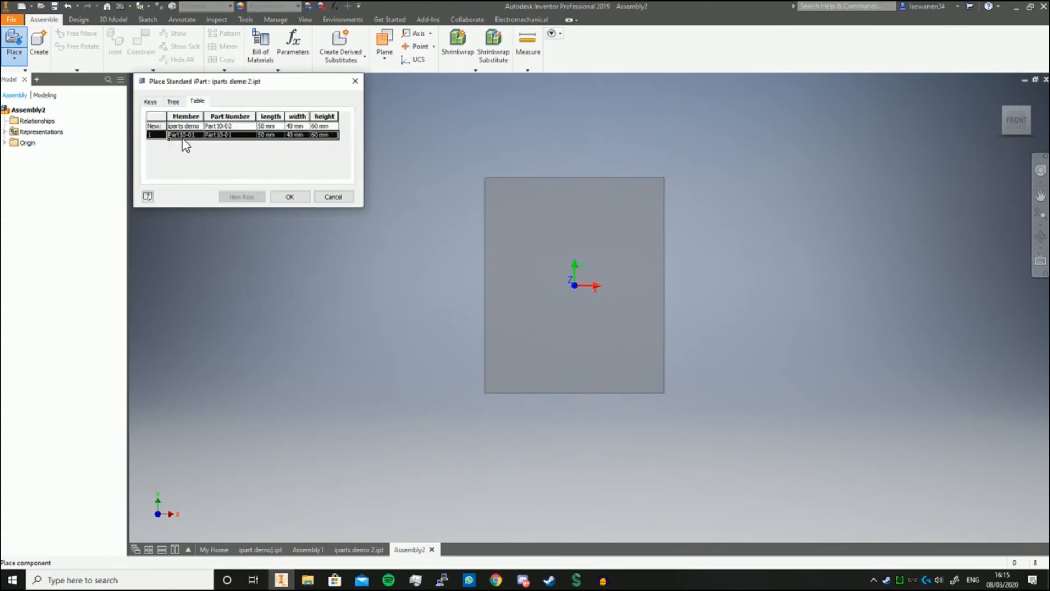
pyautogui.click(266, 126)
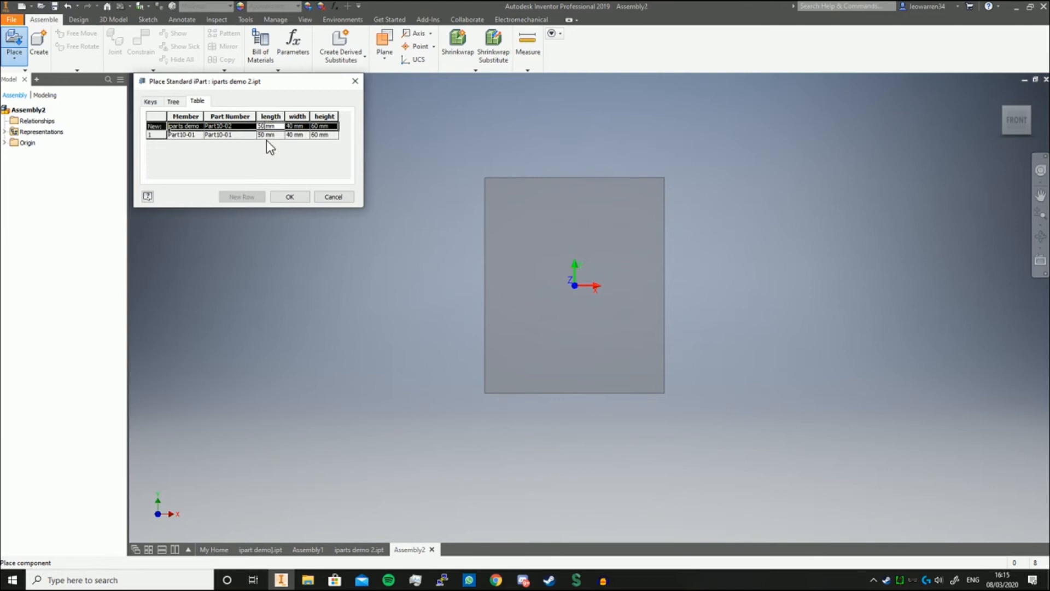
pyautogui.press('BackSpace')
pyautogui.press('BackSpace')
pyautogui.write('10')
pyautogui.press('Tab')
pyautogui.write('10')
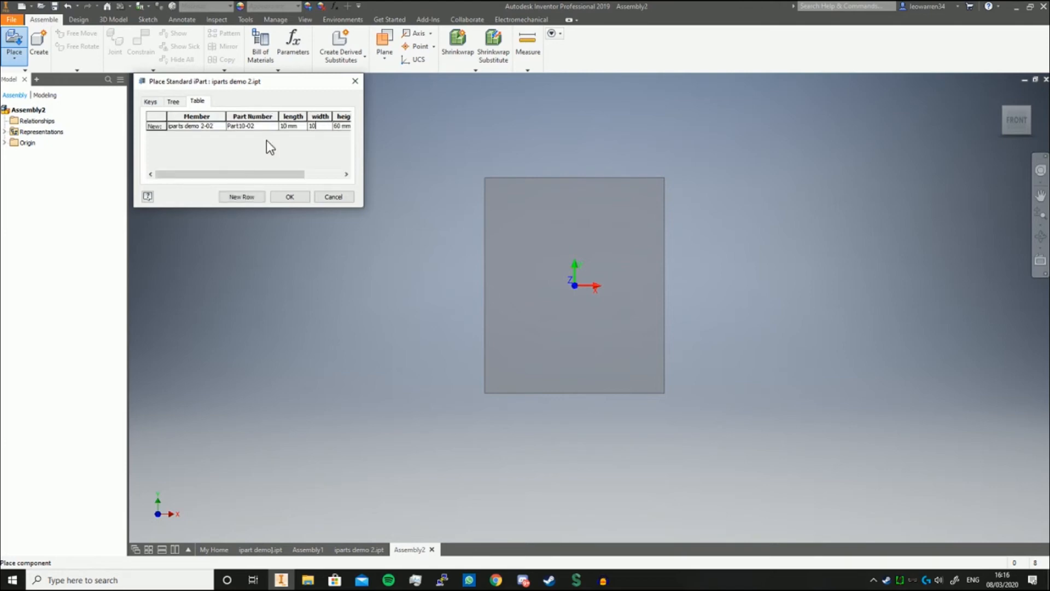
pyautogui.press('Tab')
pyautogui.write('10')
pyautogui.click(252, 198)
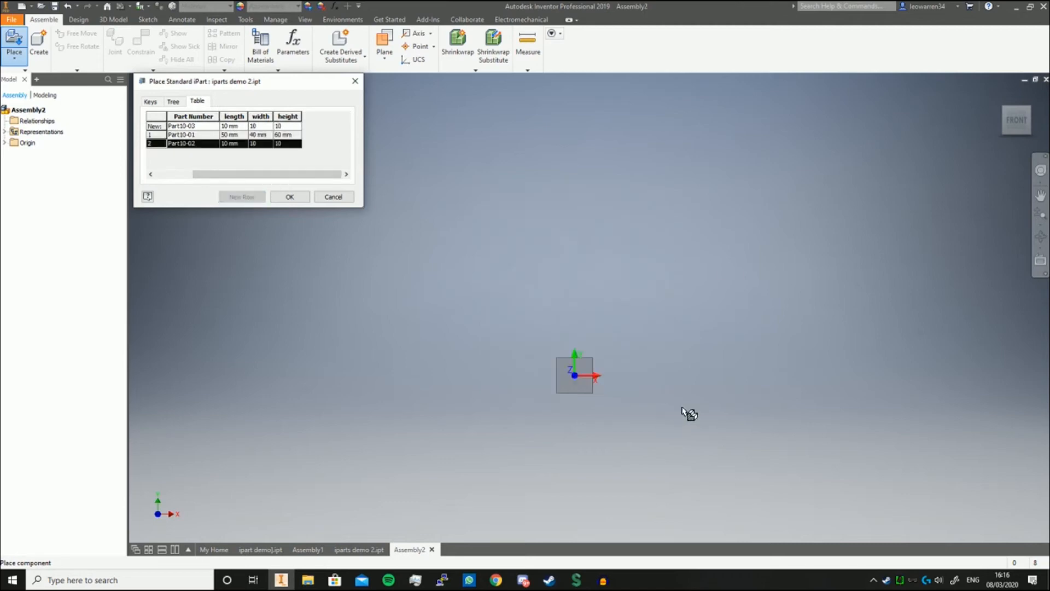
# Step: Place the 10 mm cube member, saving its files, and the 50 × 40 × 60 mm member in the assembly
pyautogui.moveTo(1013, 122); pyautogui.dragTo(1007, 124)
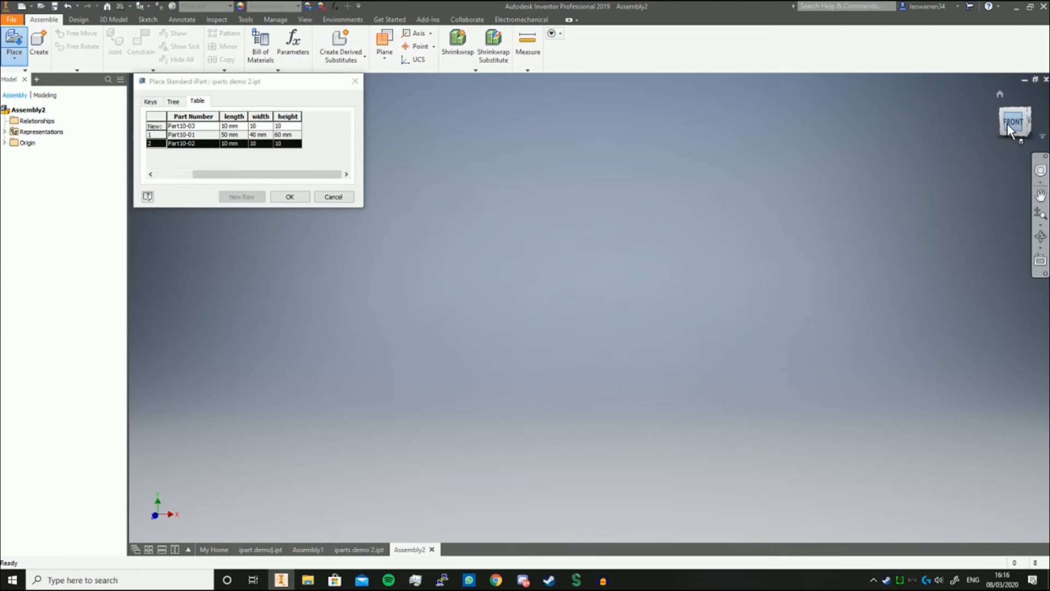
pyautogui.click(572, 375)
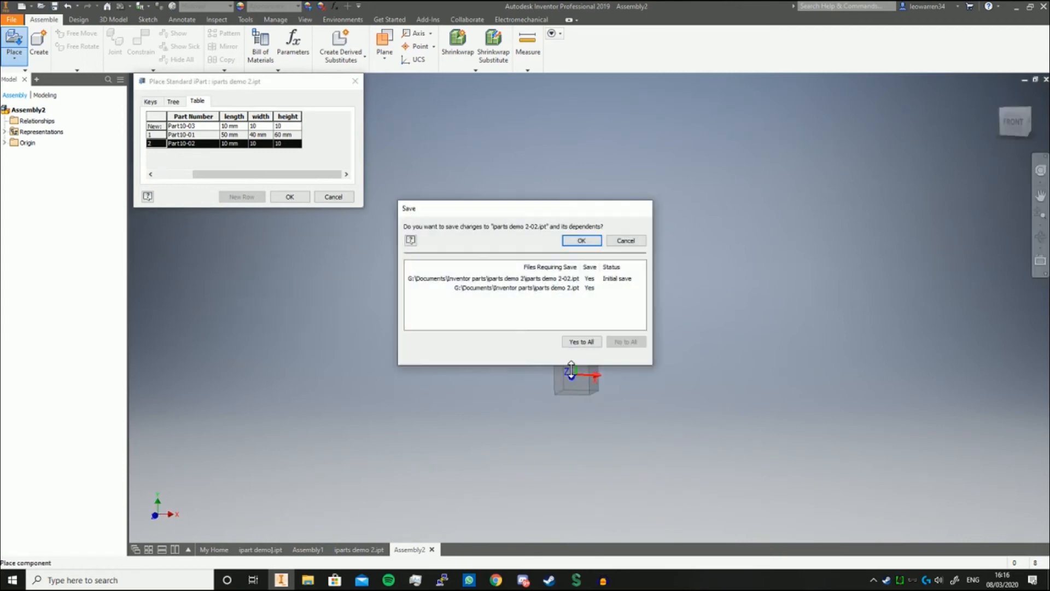
pyautogui.click(580, 241)
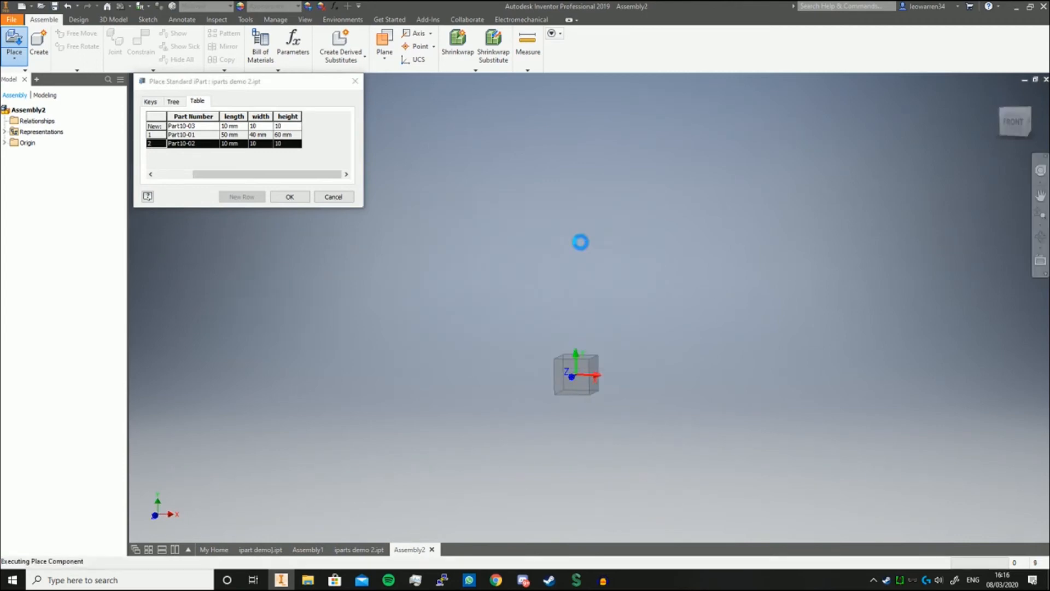
pyautogui.scroll(-5, 738, 246)
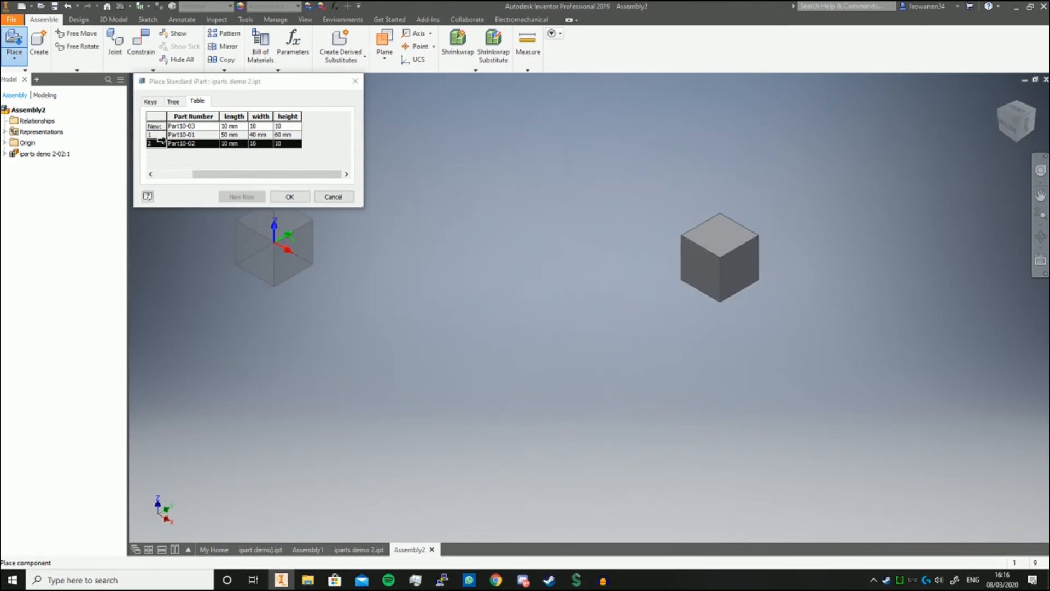
pyautogui.click(162, 134)
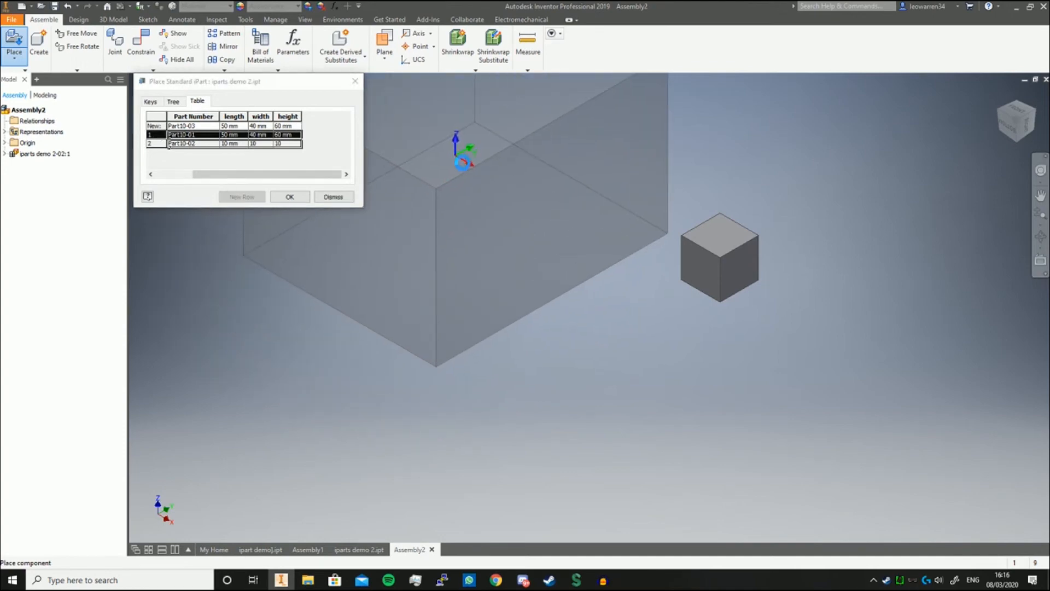
pyautogui.click(464, 160)
# Step: Add another iPart table row based on the 50 mm long member, with width 60 and height 30 mm
pyautogui.click(234, 126)
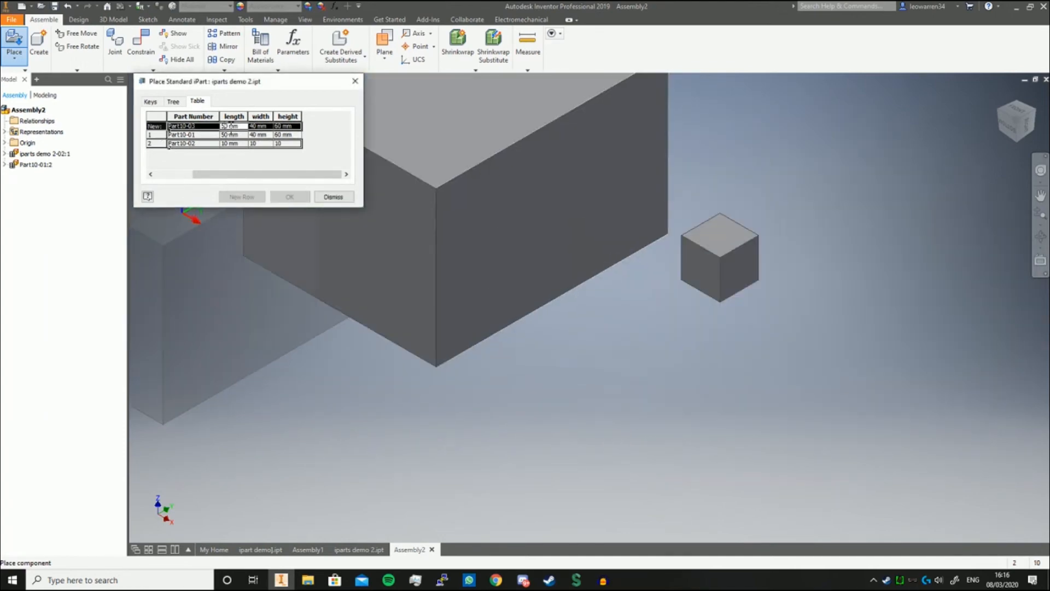
pyautogui.click(259, 126)
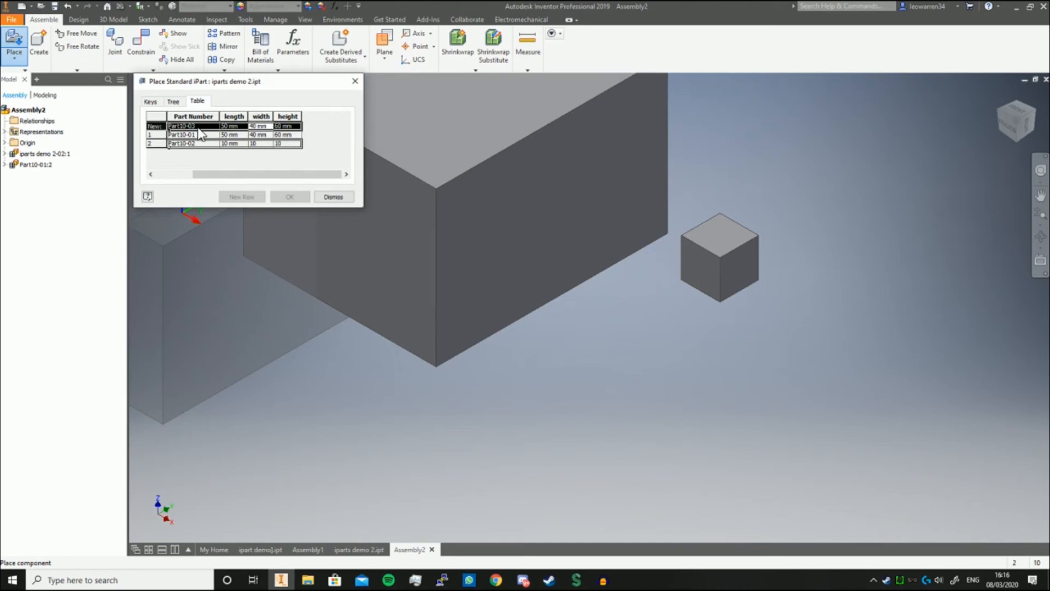
pyautogui.press('BackSpace')
pyautogui.write('6')
pyautogui.press('BackSpace')
pyautogui.press('BackSpace')
pyautogui.write('60')
pyautogui.press('Tab')
pyautogui.write('30')
pyautogui.click(242, 197)
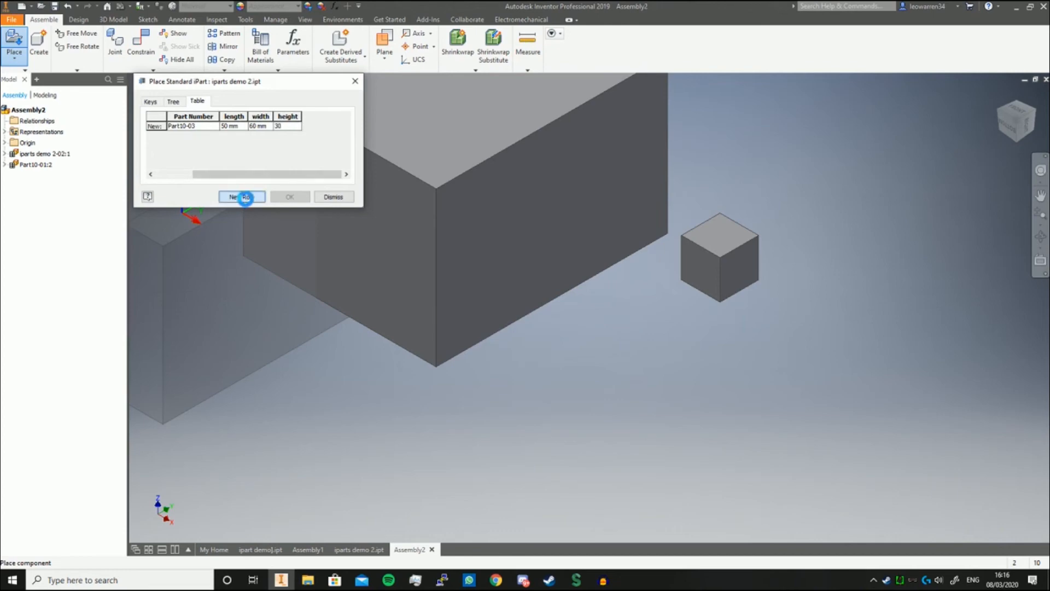
# Step: Place the 50 × 60 × 30 mm member in front of the large box and save its files
pyautogui.scroll(6, 538, 255)
pyautogui.scroll(-3, 513, 268)
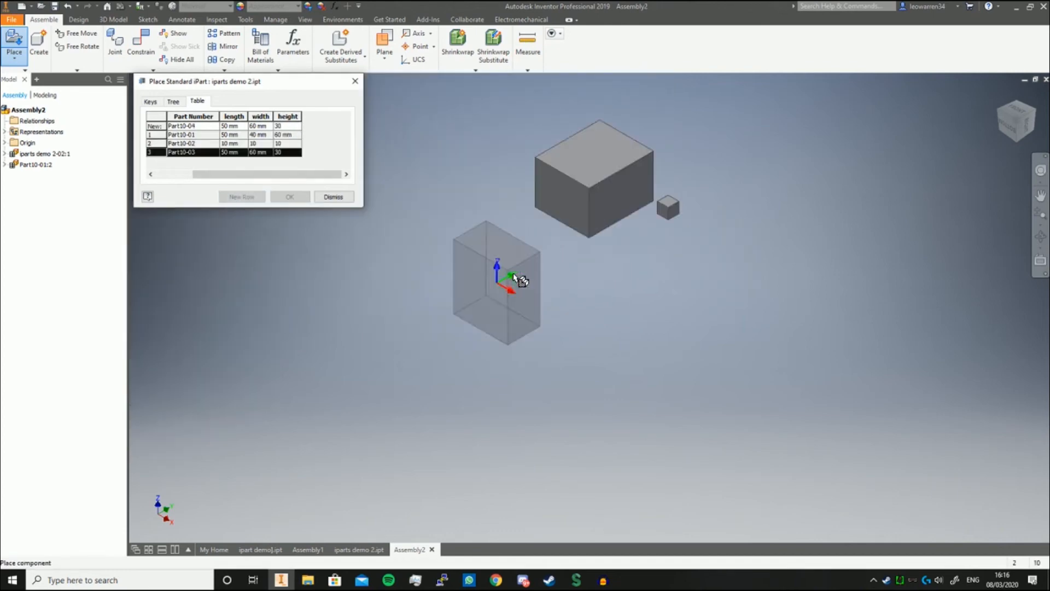
pyautogui.click(525, 259)
pyautogui.click(580, 243)
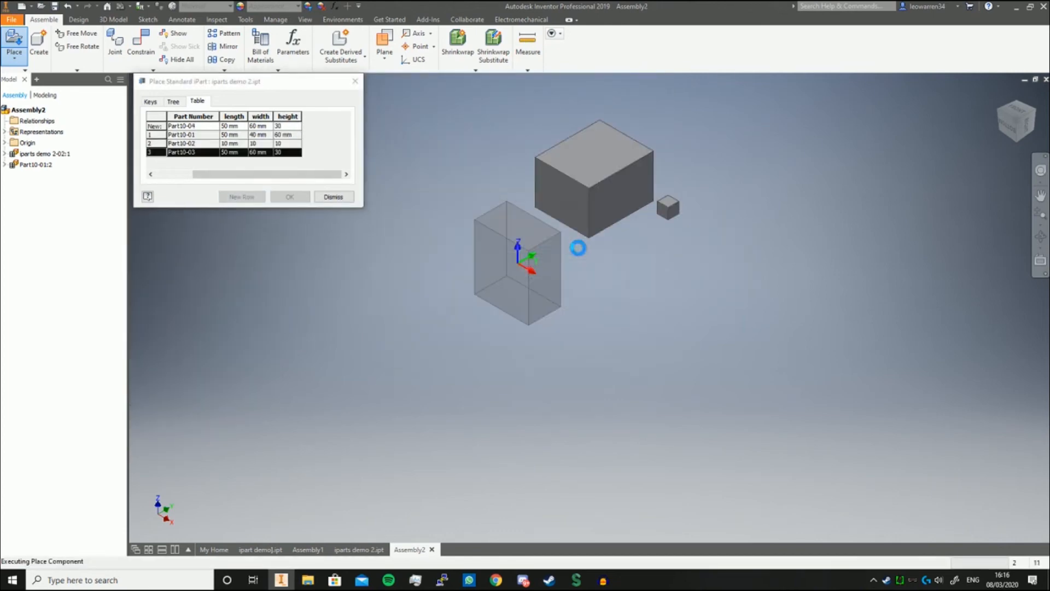